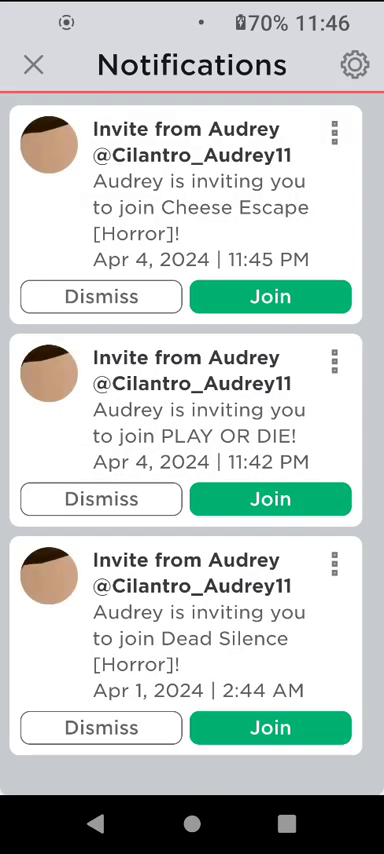
- Close the Notifications page to go back to the Roblox Home feed
click(33, 64)
scroll(192, 400, down, 1)
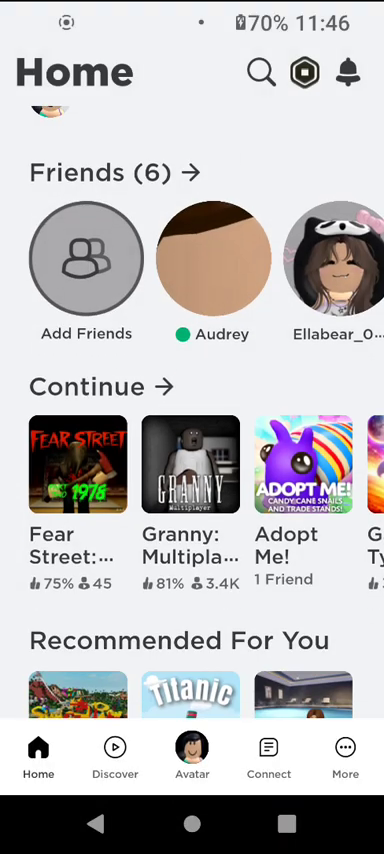
scroll(192, 450, down, 5)
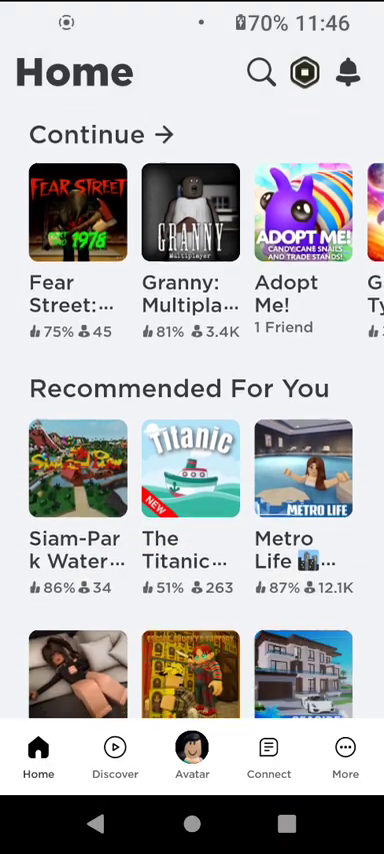
scroll(192, 450, down, 3)
scroll(192, 450, down, 2)
scroll(192, 450, down, 2)
scroll(192, 450, down, 1)
scroll(192, 450, down, 2)
scroll(192, 450, down, 1)
scroll(192, 450, up, 3)
scroll(192, 450, up, 3)
scroll(192, 450, up, 3)
scroll(192, 450, up, 2)
mouse_move(300, 330)
mouse_down()
mouse_move(80, 330)
mouse_move(120, 330)
mouse_up()
scroll(192, 333, right, 2)
scroll(192, 333, right, 1)
scroll(192, 333, right, 2)
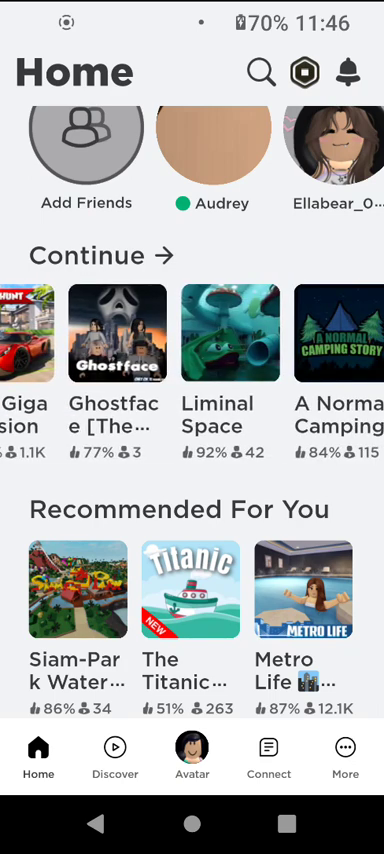
- Open the Liminal Space game page from the Home feed and start playing it
click(230, 333)
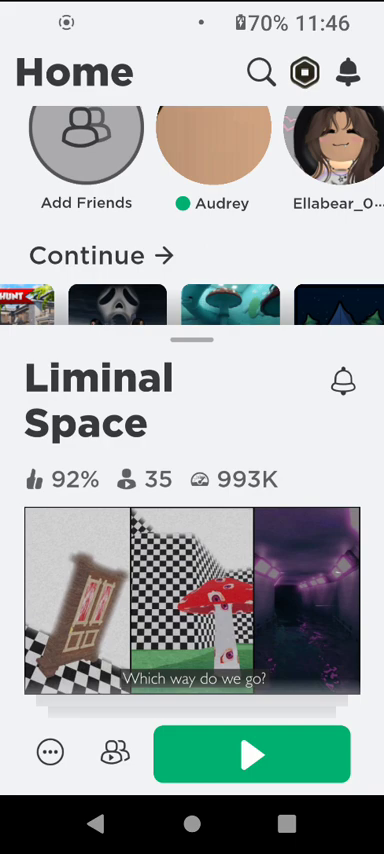
click(251, 753)
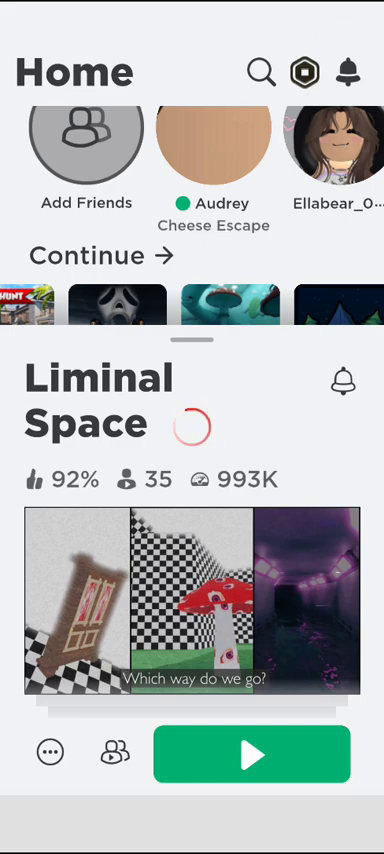
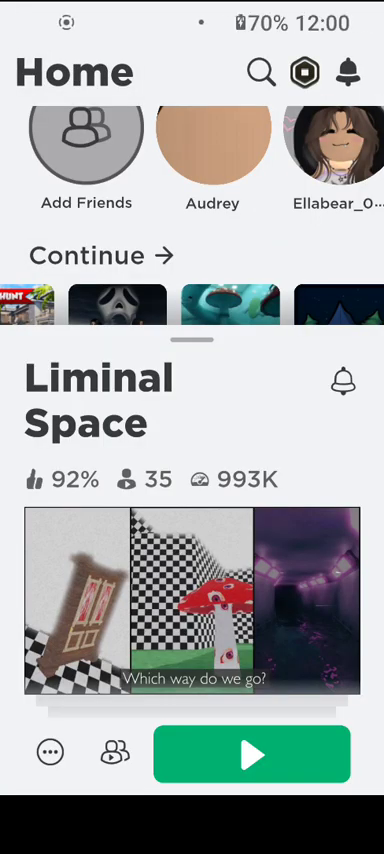
scroll(192, 304, left, 3)
- Expand the Liminal Space game details fully, then close them
drag(192, 500, 192, 200)
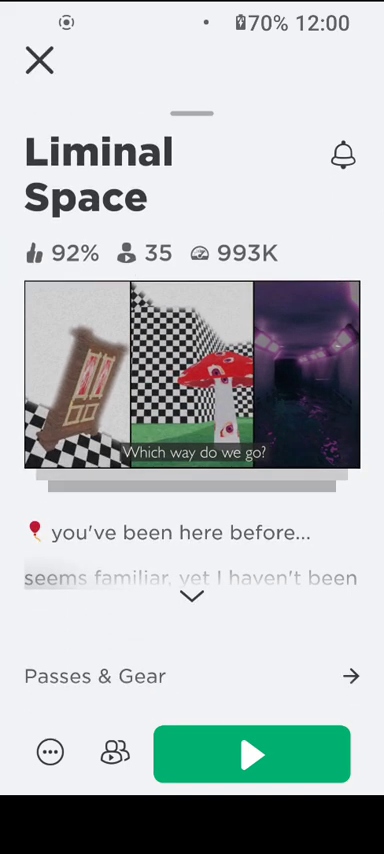
click(39, 61)
scroll(192, 400, down, 3)
scroll(192, 400, down, 2)
scroll(192, 400, down, 2)
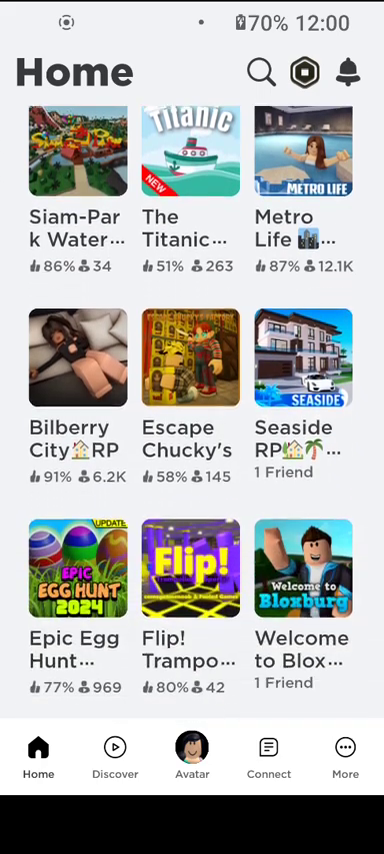
scroll(192, 400, down, 2)
scroll(192, 400, down, 2)
scroll(192, 400, down, 2)
scroll(192, 400, down, 2)
scroll(192, 400, down, 2)
scroll(192, 400, down, 1)
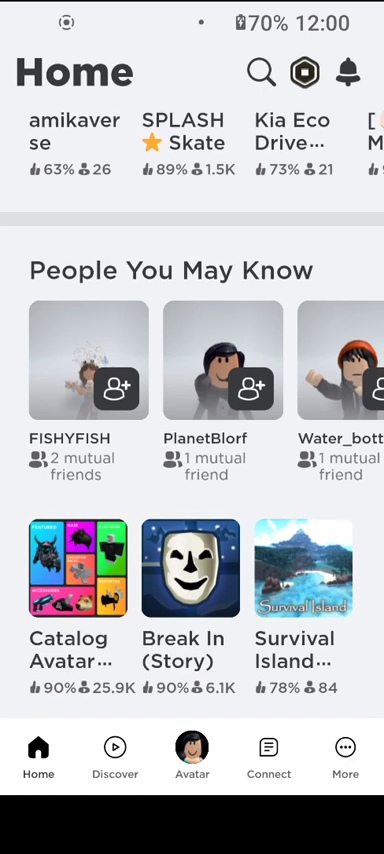
scroll(192, 360, right, 2)
scroll(192, 360, right, 2)
scroll(192, 360, right, 2)
scroll(192, 360, right, 2)
scroll(192, 360, right, 2)
scroll(192, 360, right, 2)
scroll(192, 360, right, 2)
scroll(192, 360, right, 2)
scroll(192, 360, right, 2)
scroll(192, 360, right, 2)
scroll(192, 360, right, 1)
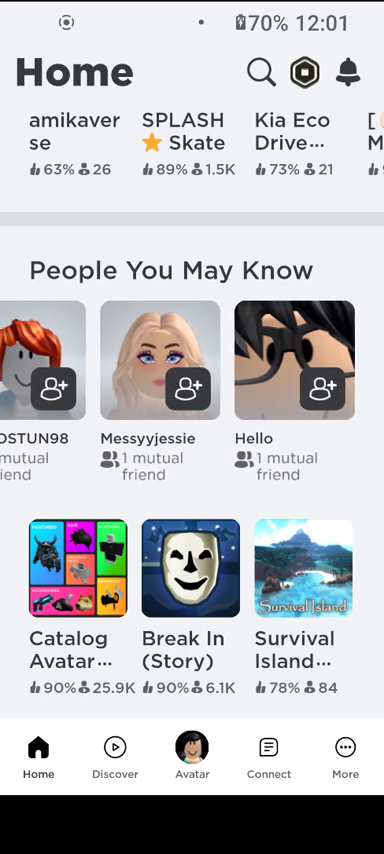
scroll(192, 420, down, 3)
scroll(192, 420, down, 3)
scroll(192, 420, down, 3)
scroll(192, 420, down, 2)
- View and dismiss the Terrifying Prison Run details, then open Nevermore Academy Wednesday RP
click(190, 400)
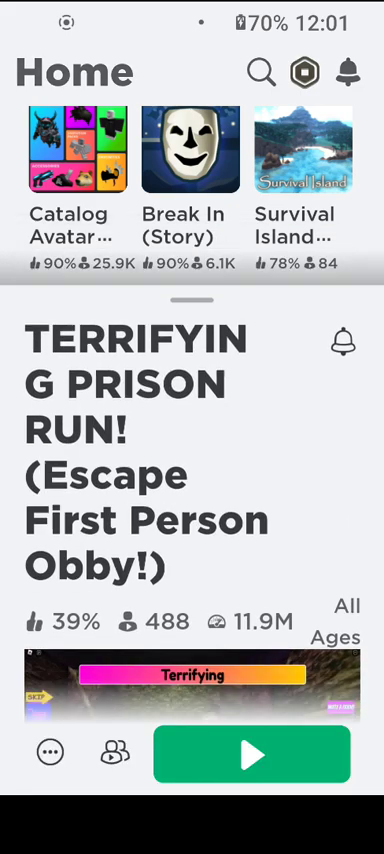
scroll(192, 500, down, 3)
scroll(192, 500, down, 2)
scroll(192, 500, up, 2)
scroll(192, 500, up, 3)
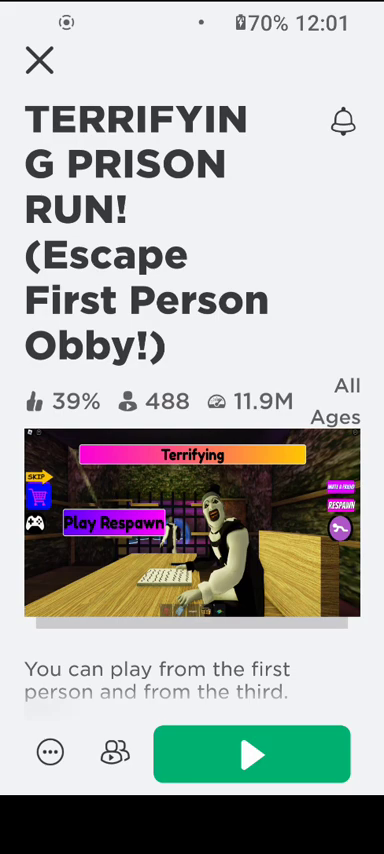
click(39, 61)
scroll(192, 450, down, 2)
scroll(192, 450, down, 2)
scroll(192, 450, down, 2)
scroll(192, 450, down, 2)
scroll(192, 450, down, 2)
scroll(192, 450, down, 2)
scroll(192, 450, down, 2)
scroll(192, 450, down, 2)
scroll(192, 450, down, 3)
scroll(192, 450, down, 1)
click(190, 388)
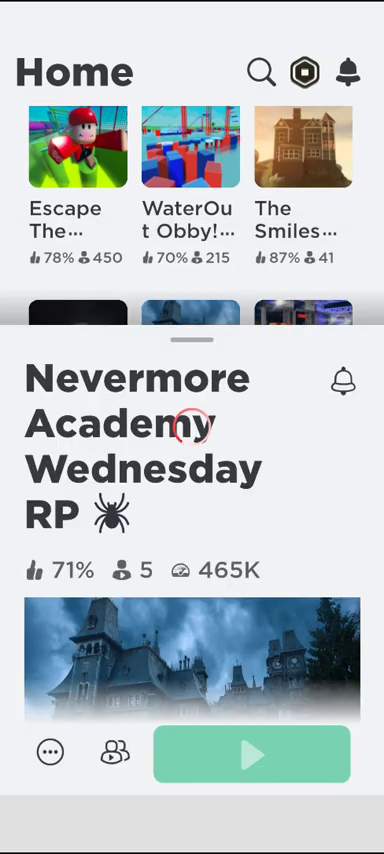
- Join the Nevermore Academy Wednesday RP game
click(251, 754)
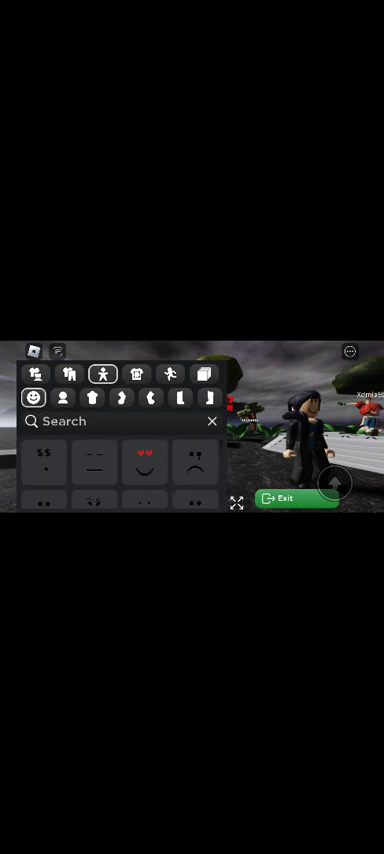
scroll(120, 475, down, 3)
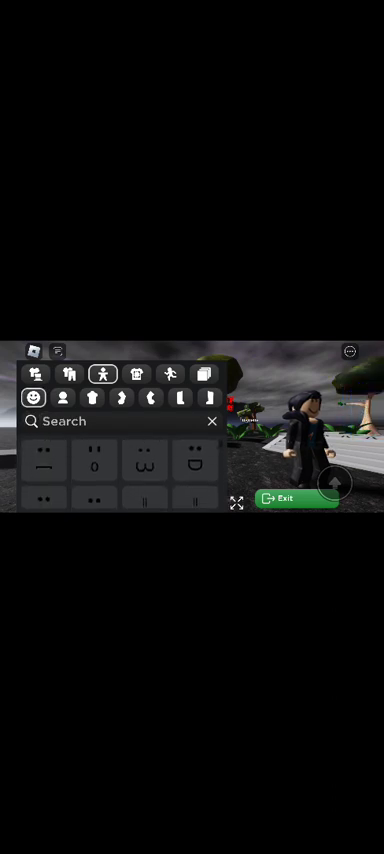
scroll(120, 475, down, 2)
scroll(120, 475, down, 2)
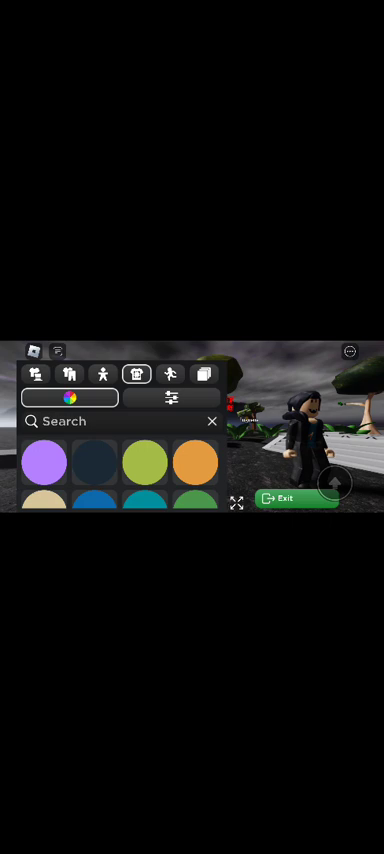
scroll(120, 470, down, 5)
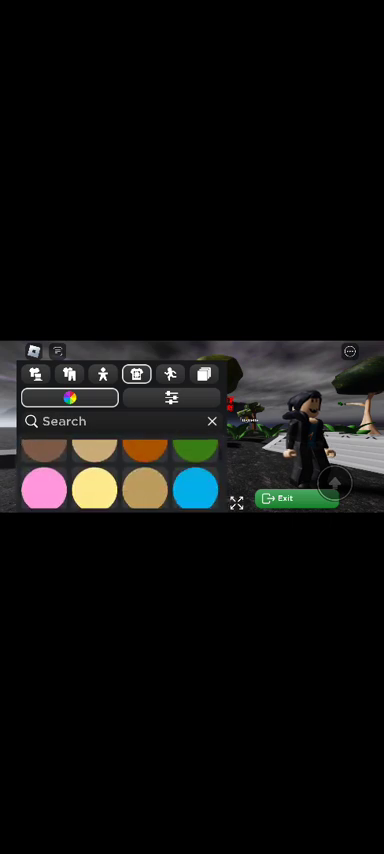
scroll(120, 470, up, 1)
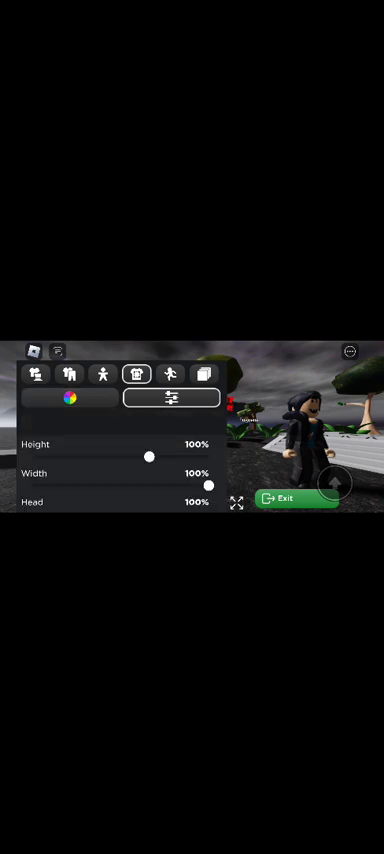
- Make the avatar slightly narrower with the Width slider
mouse_move(207, 485)
mouse_down()
mouse_move(132, 484)
mouse_move(198, 455)
mouse_move(208, 456)
mouse_move(118, 485)
mouse_move(60, 485)
mouse_move(121, 485)
mouse_move(80, 473)
mouse_move(208, 473)
mouse_move(183, 467)
mouse_up()
scroll(120, 475, down, 1)
scroll(120, 470, down, 1)
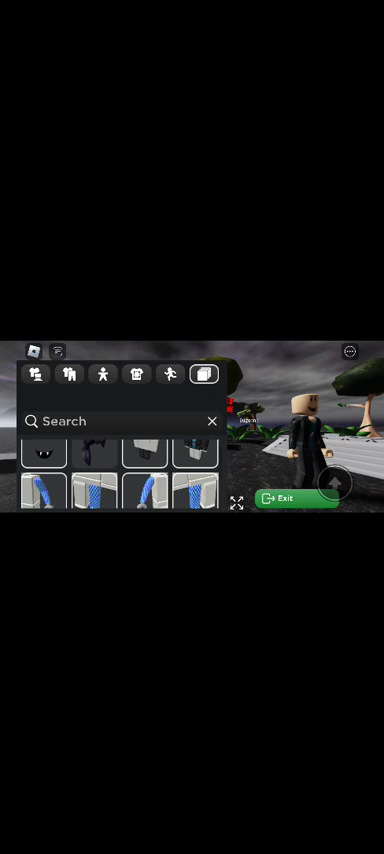
- Show the accessory categories, including hair styles
click(35, 374)
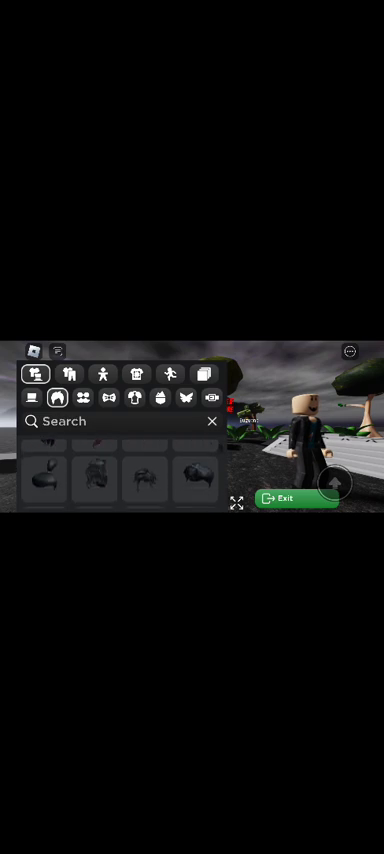
- Put the black hairstyle on the avatar
click(94, 477)
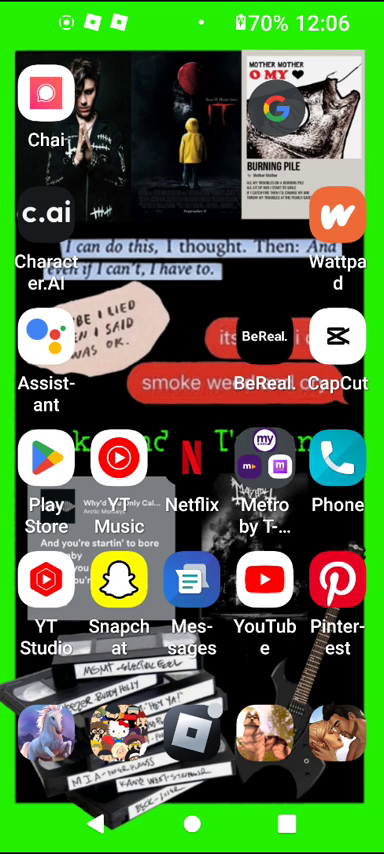
- Relaunch Roblox from its icon in the home screen's bottom row
click(192, 734)
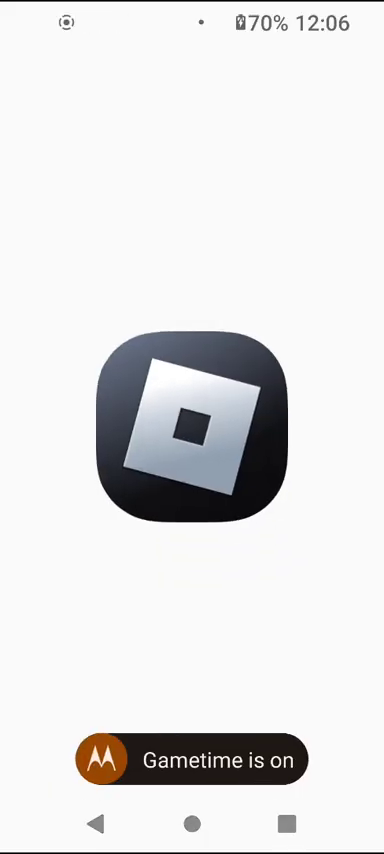